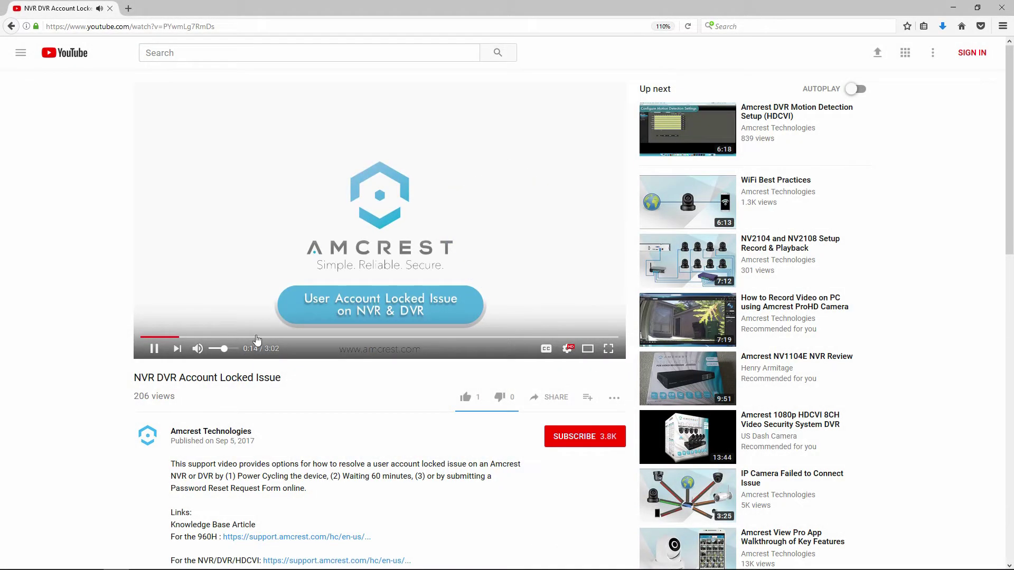
Skip the account-locked tutorial video ahead to its Solutions slide, around 1:19.
click(235, 337)
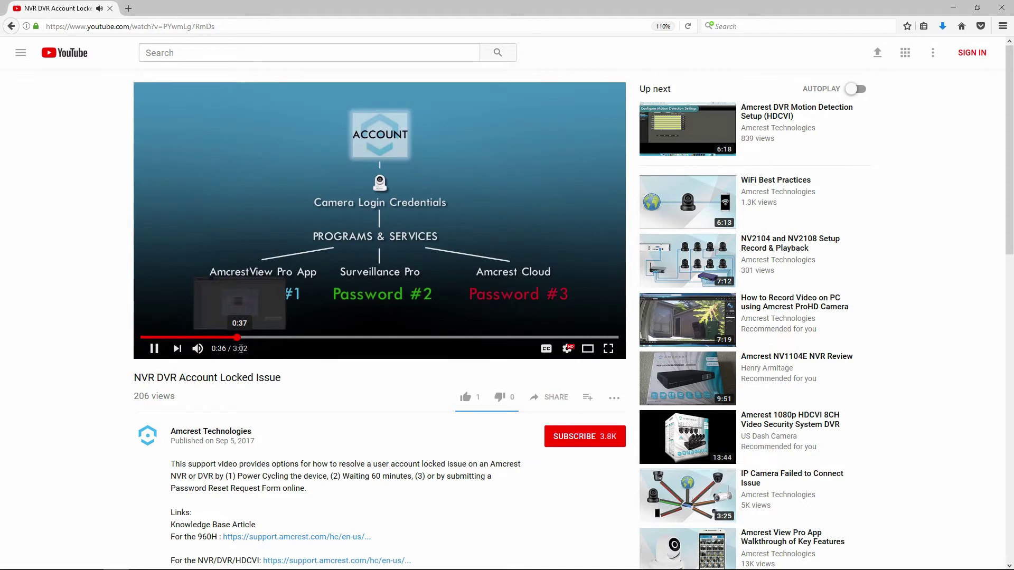
click(285, 337)
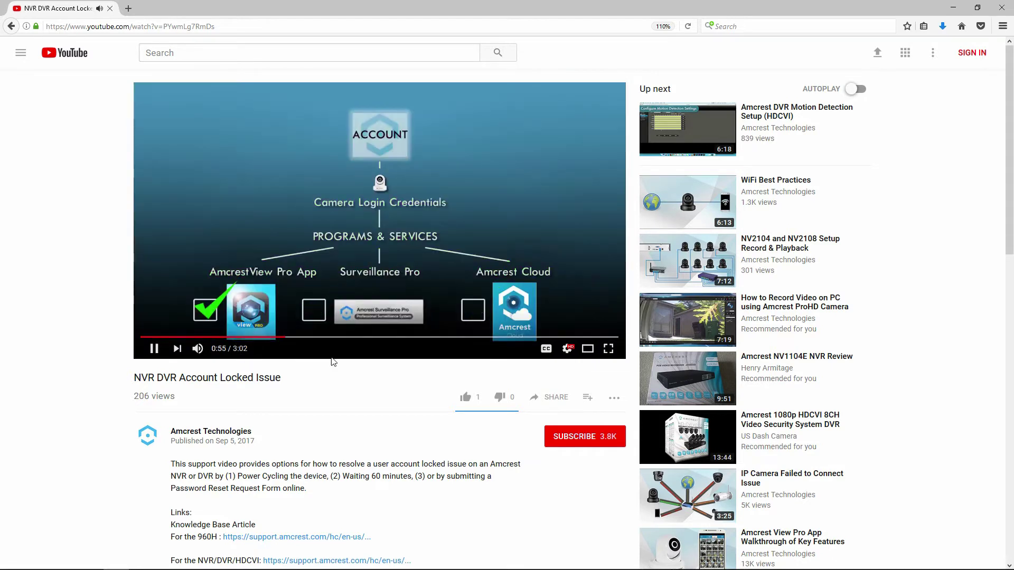
click(347, 337)
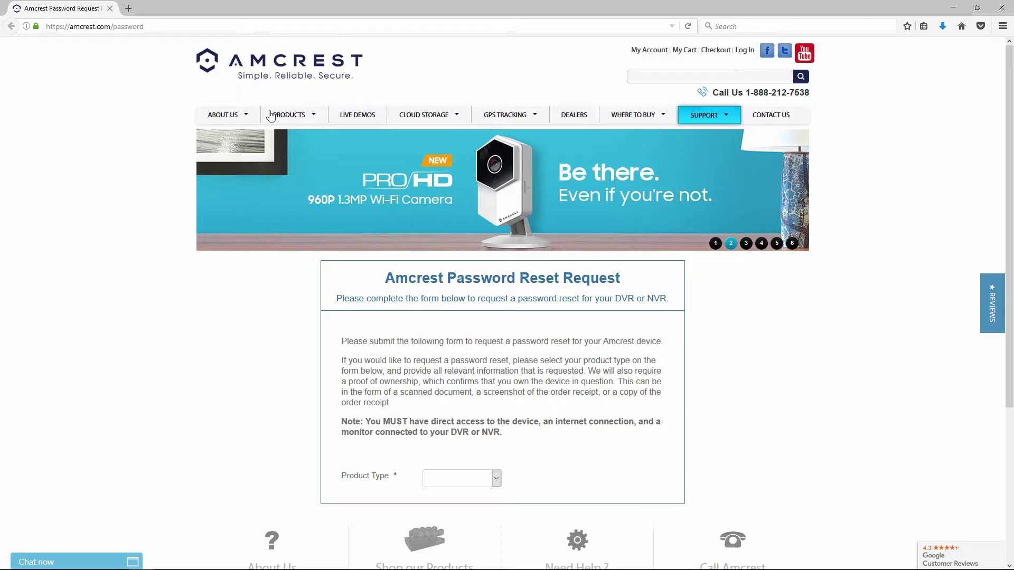
Open the Product Type dropdown on the Amcrest Password Reset Request form.
click(496, 479)
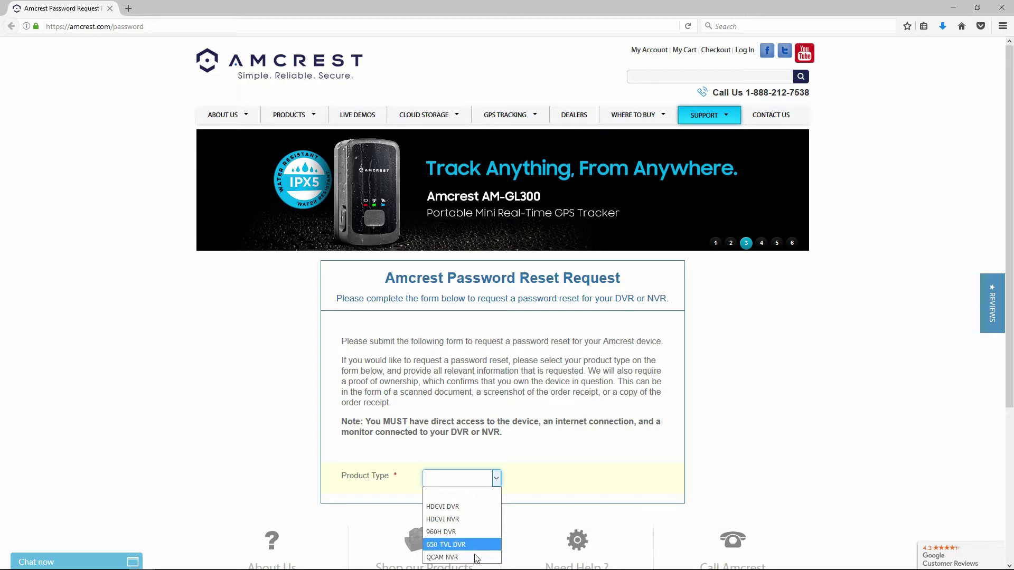
Choose HDCVI DVR as the product type and scroll down the form.
click(465, 511)
scroll(463, 508, down, 2)
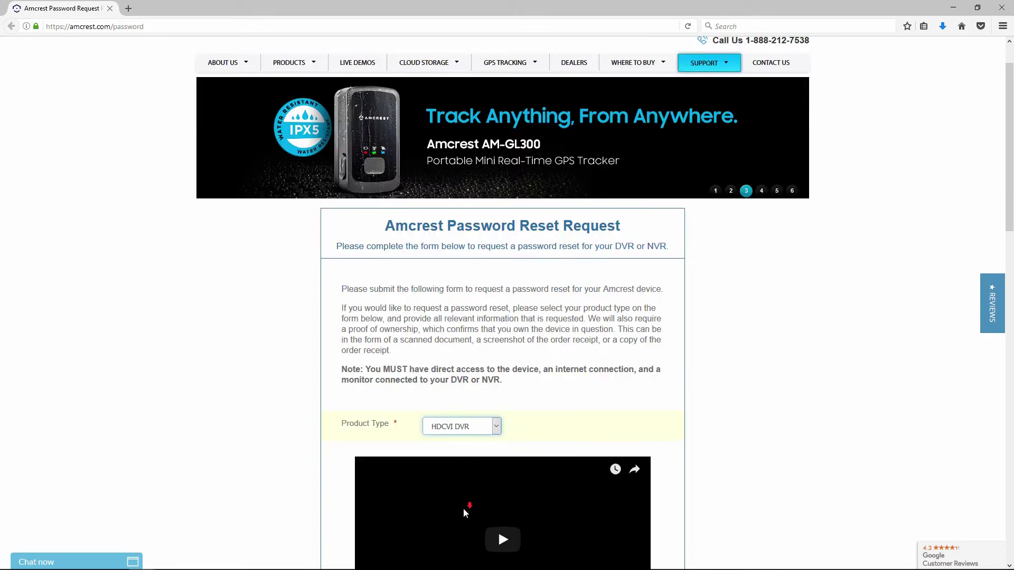
scroll(465, 512, down, 4)
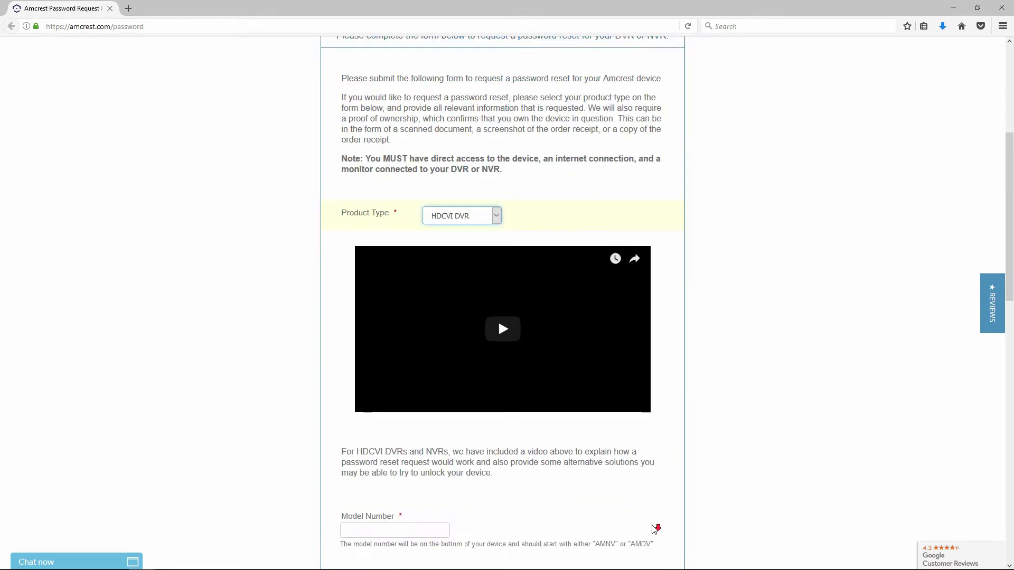
scroll(655, 528, down, 4)
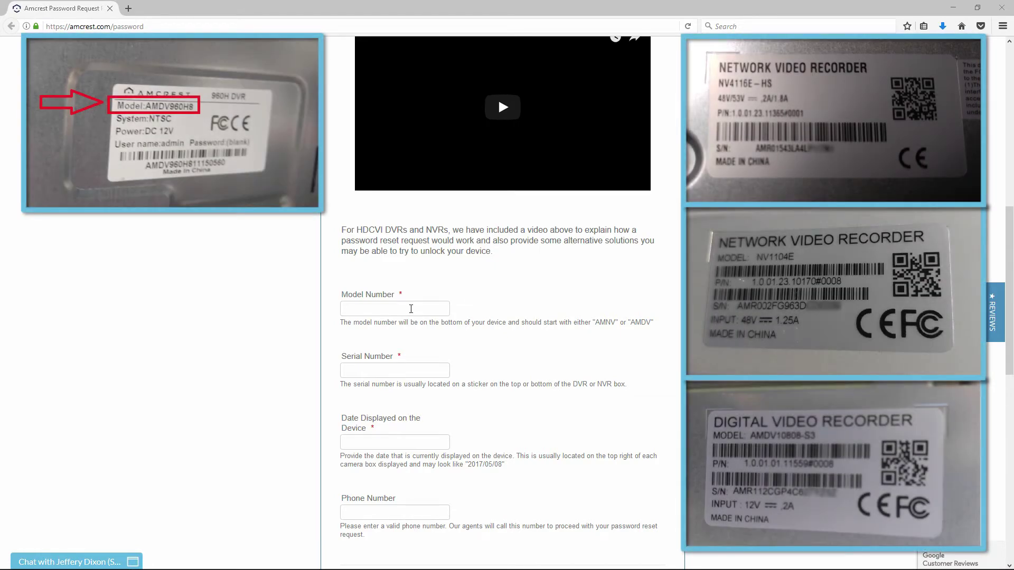
Enter model number NV1104 and the device's serial number.
click(411, 308)
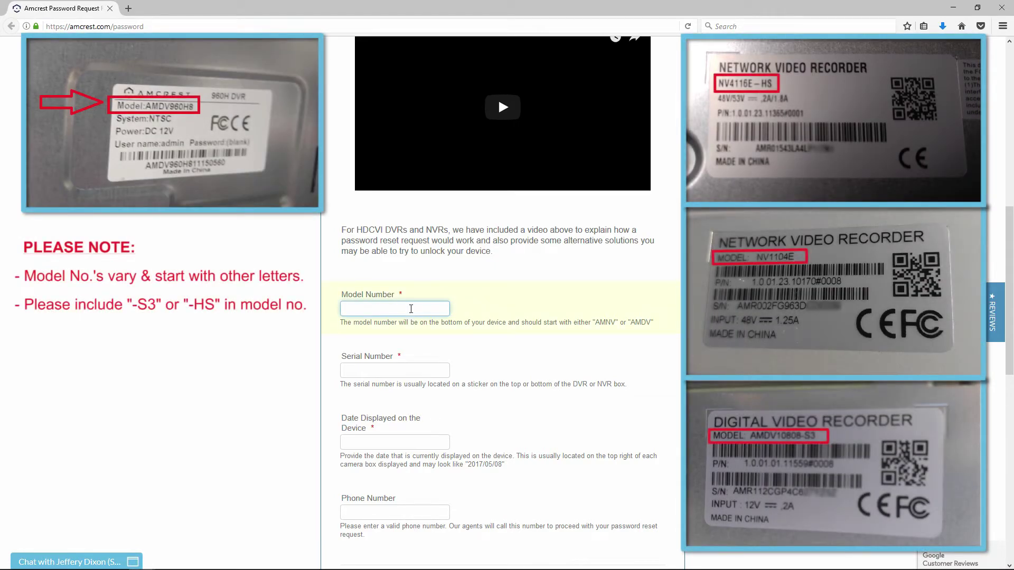
text(NV1104)
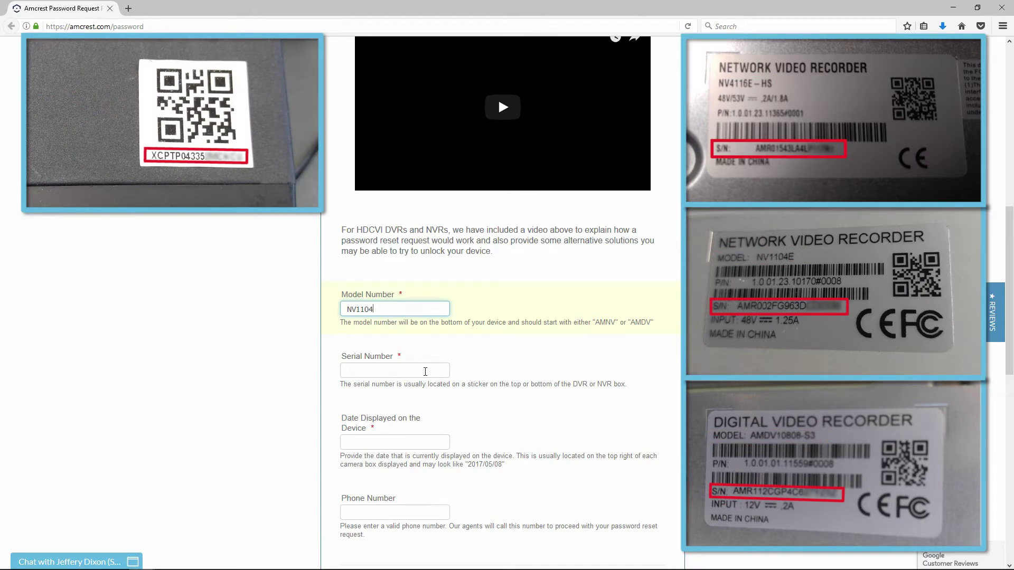
click(425, 372)
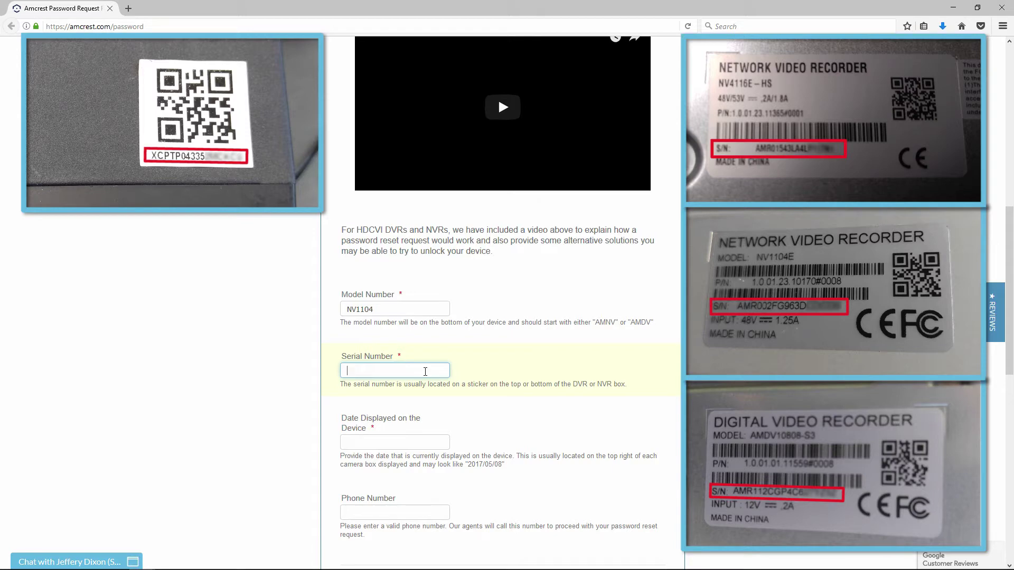
text(AMR001E)
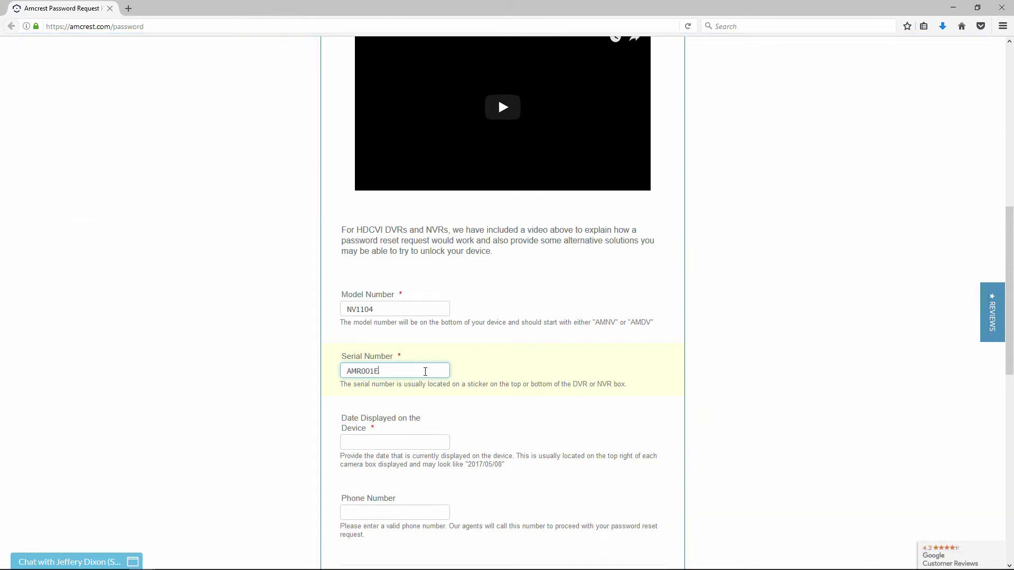
text(RZ88L)
Fill in the device date 2017/05/08 and a contact phone number.
click(417, 442)
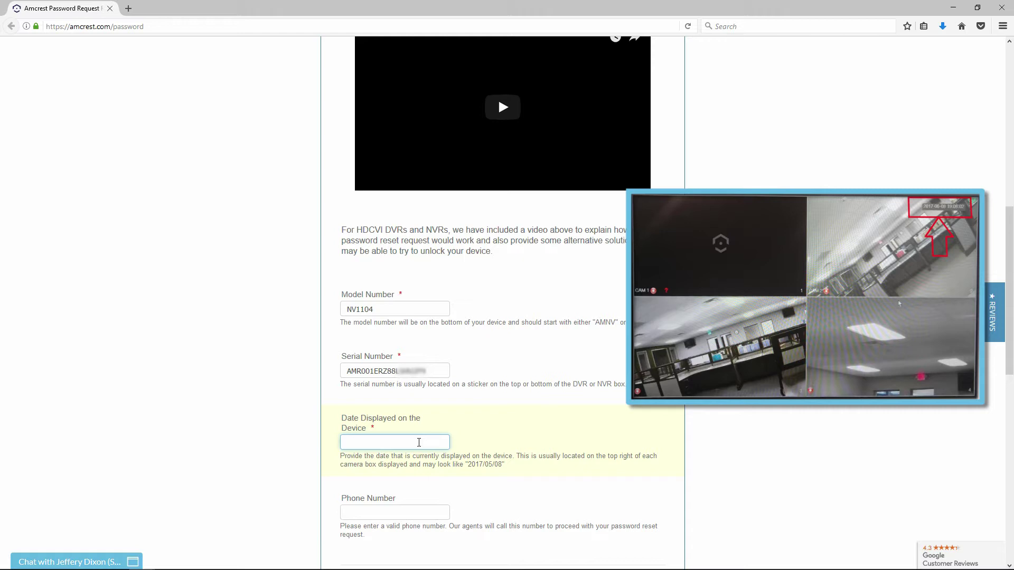
text(2017/05/08)
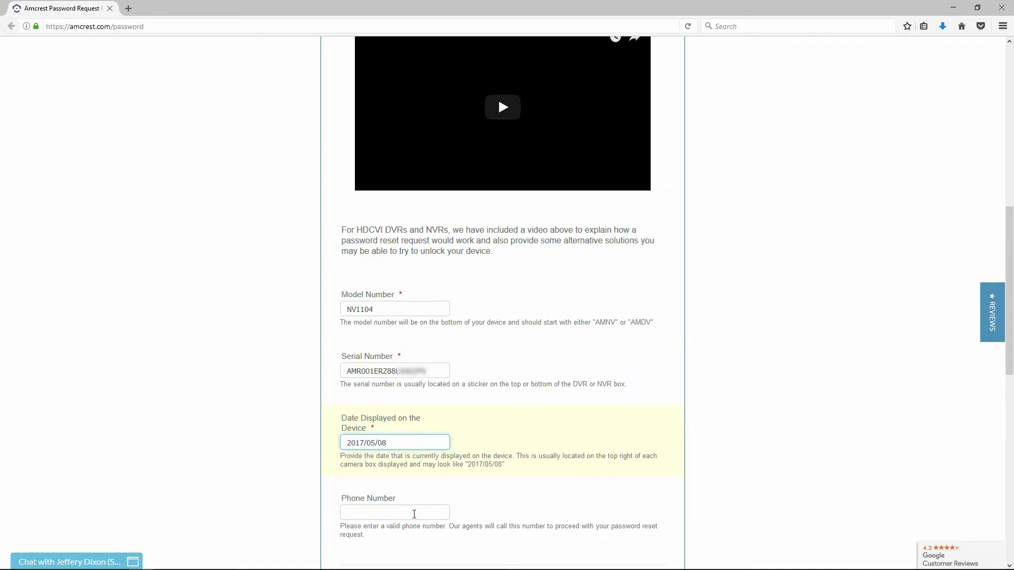
click(413, 513)
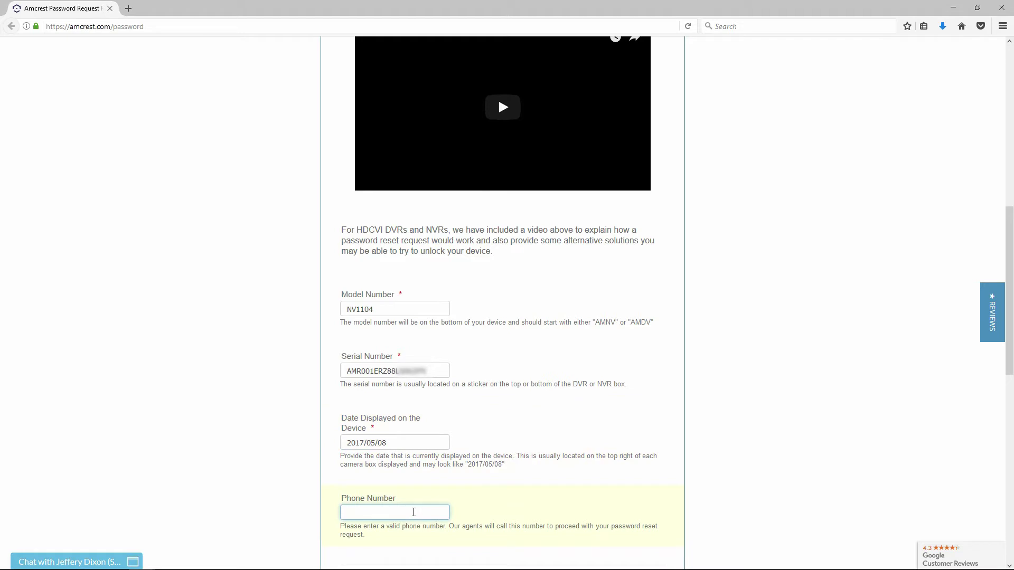
text(832)
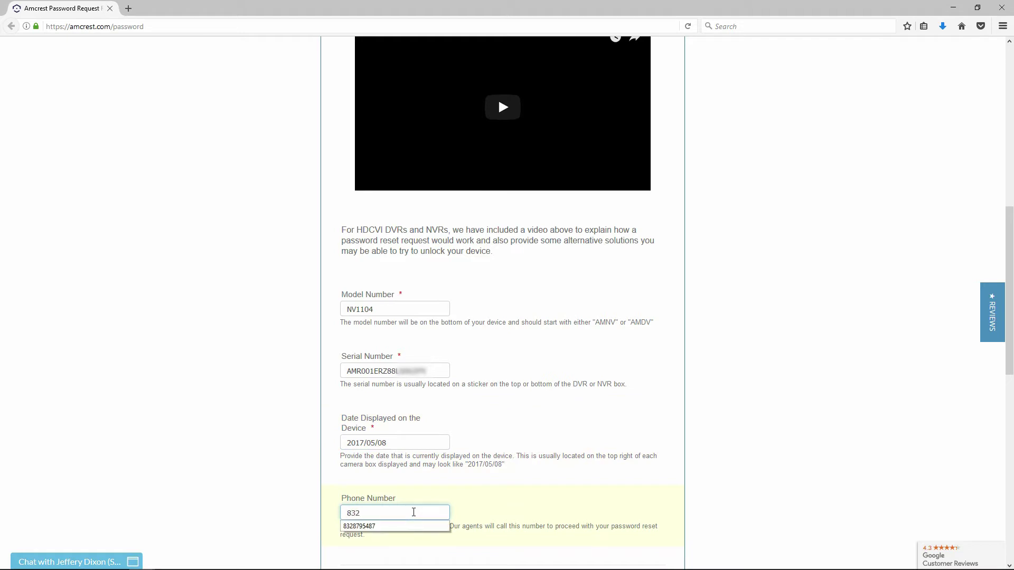
text(5557894)
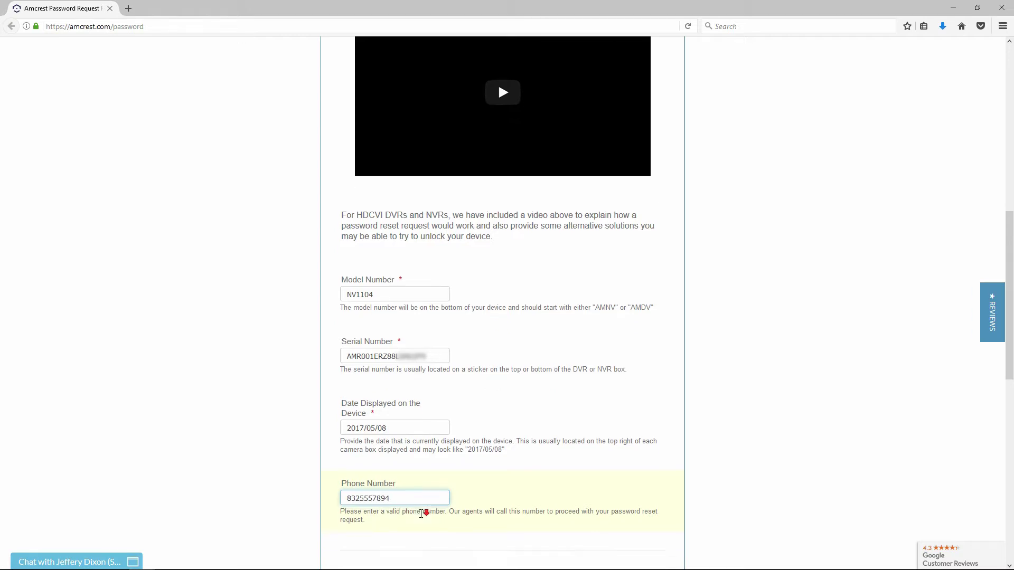
scroll(417, 515, down, 3)
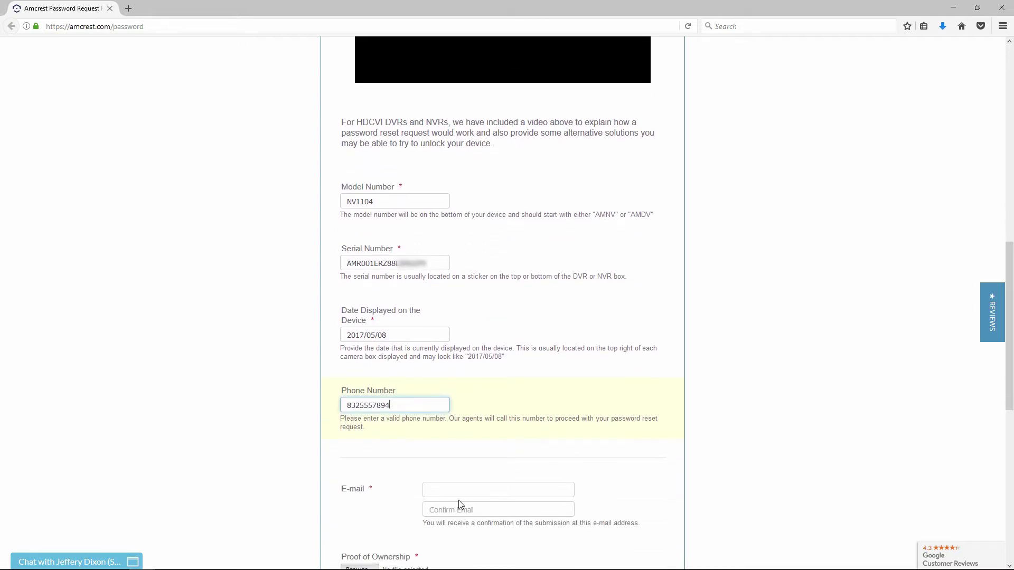
Fill both e-mail fields with the contact's address and browse for a proof-of-ownership file.
click(461, 489)
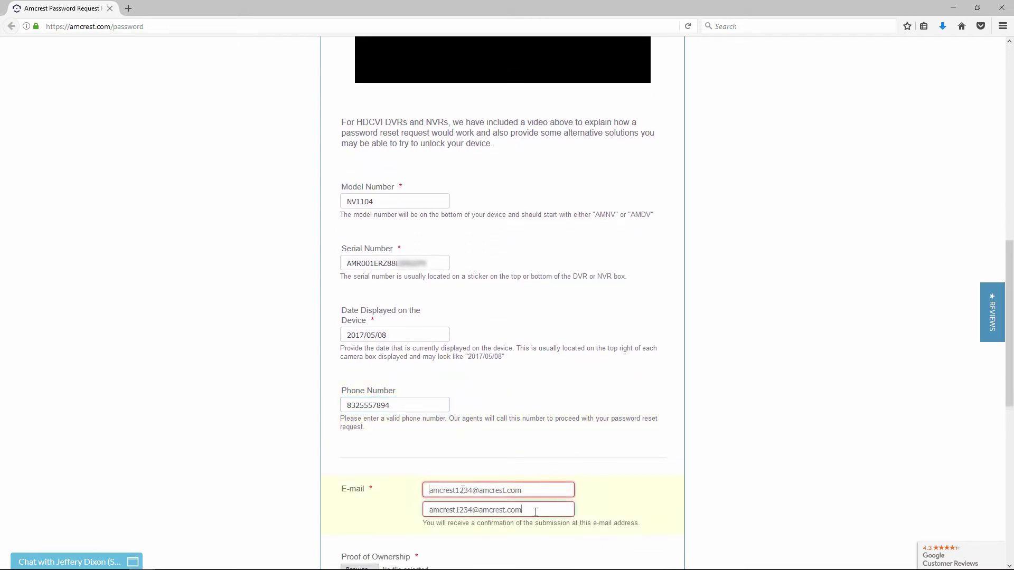
key(Tab)
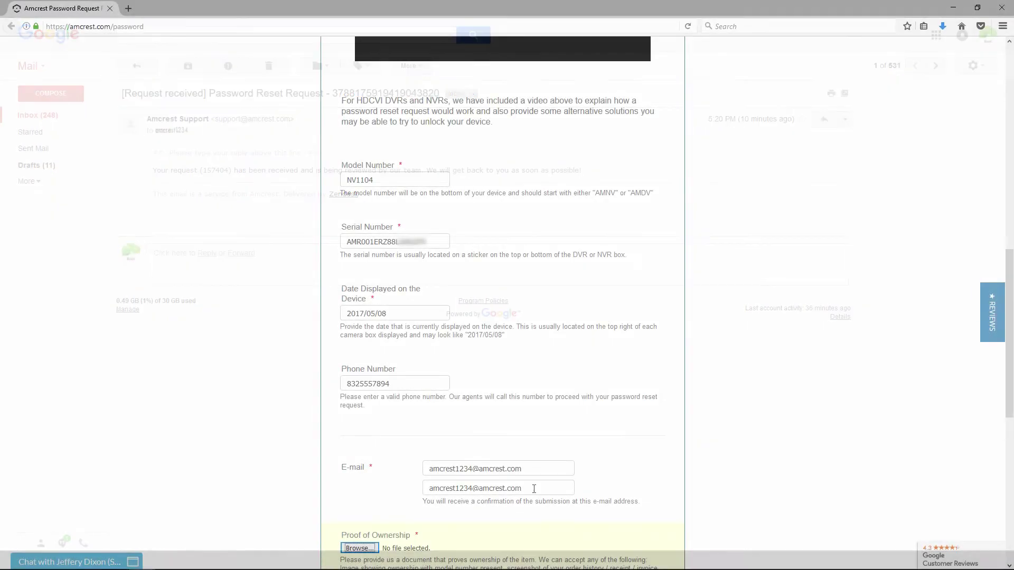
scroll(533, 488, down, 3)
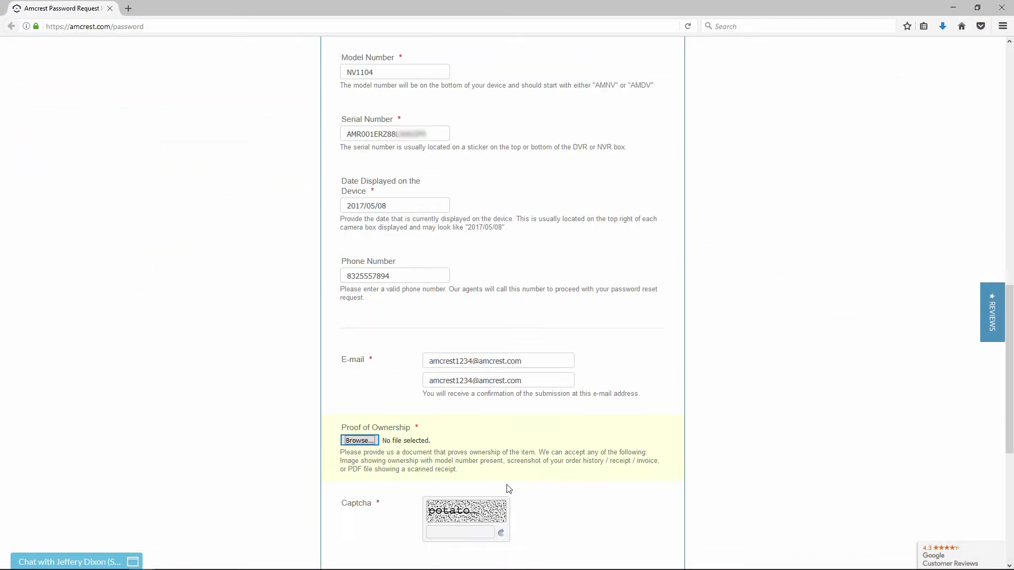
scroll(371, 461, down, 2)
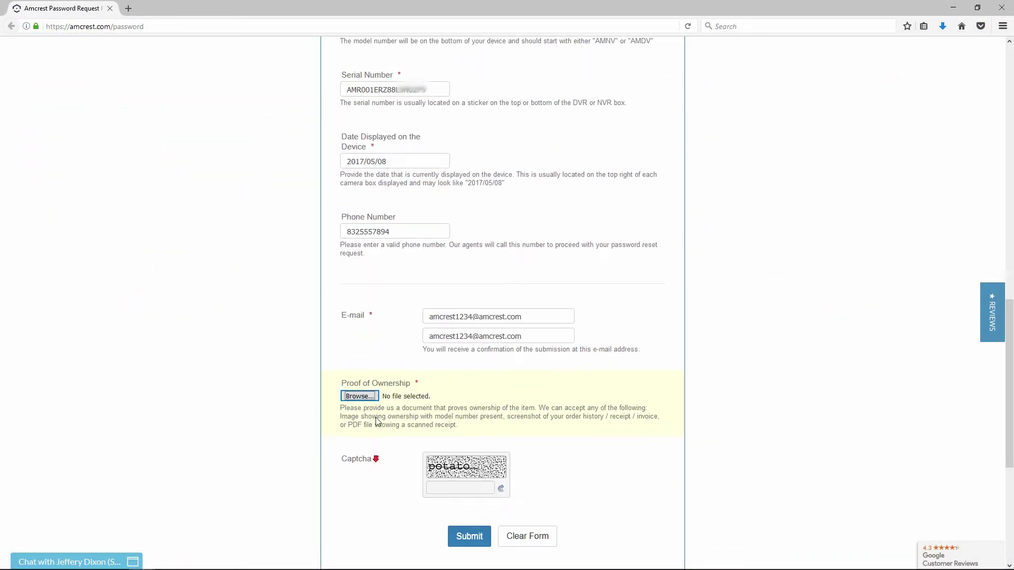
click(359, 387)
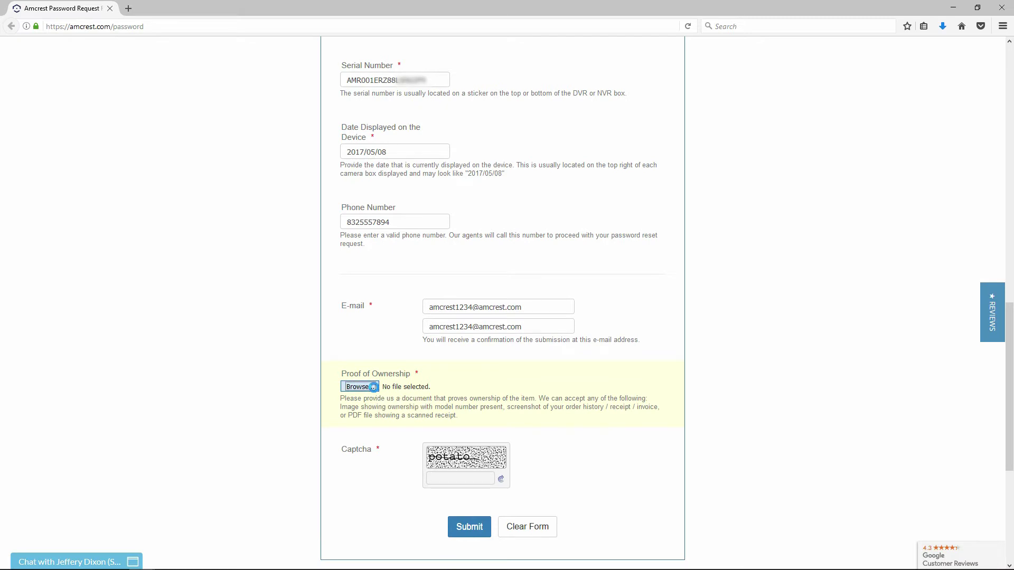
Attach Amcrest DVR - Receipt.jpg from the Desktop as proof of ownership.
click(317, 88)
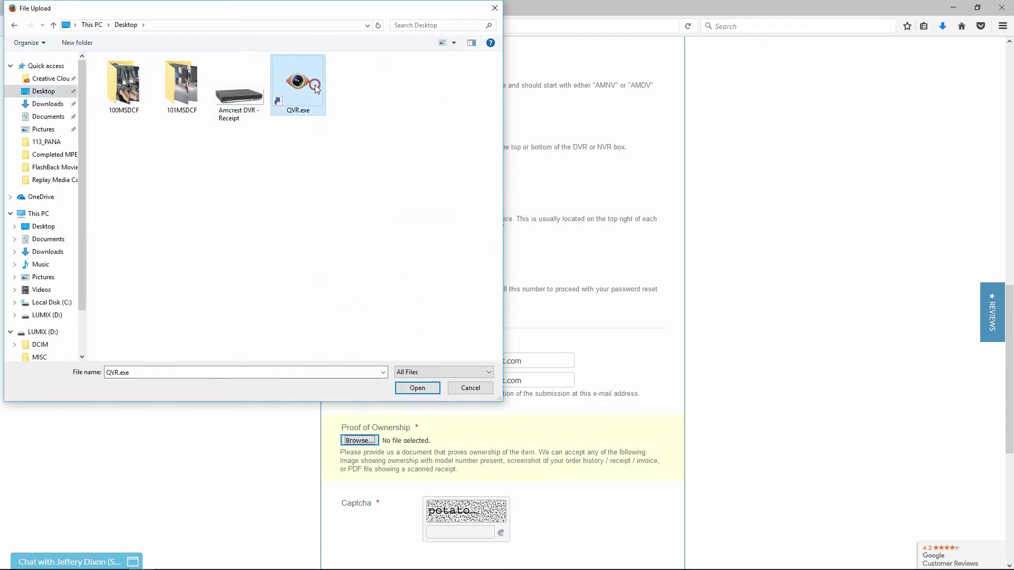
click(229, 102)
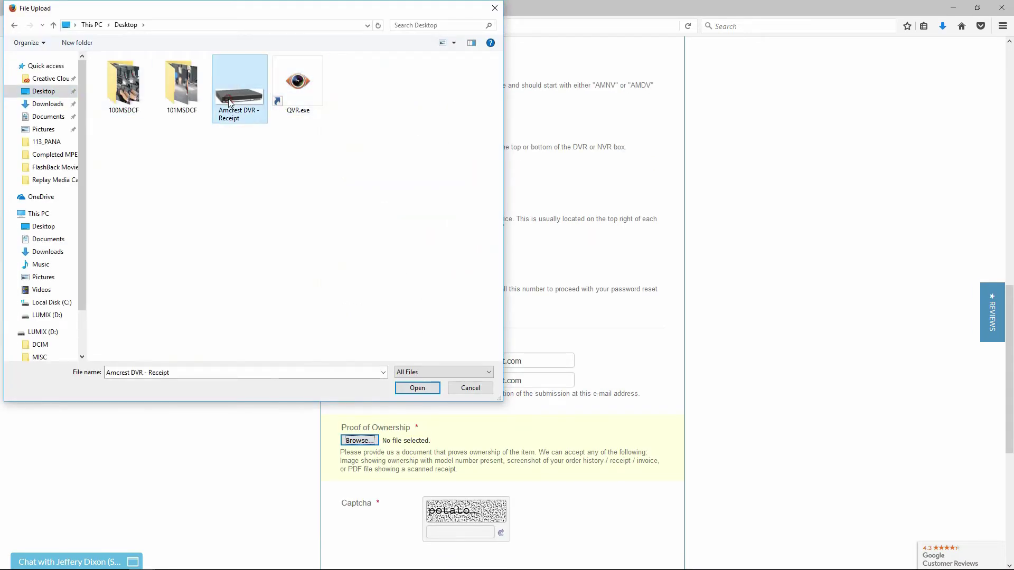
click(417, 388)
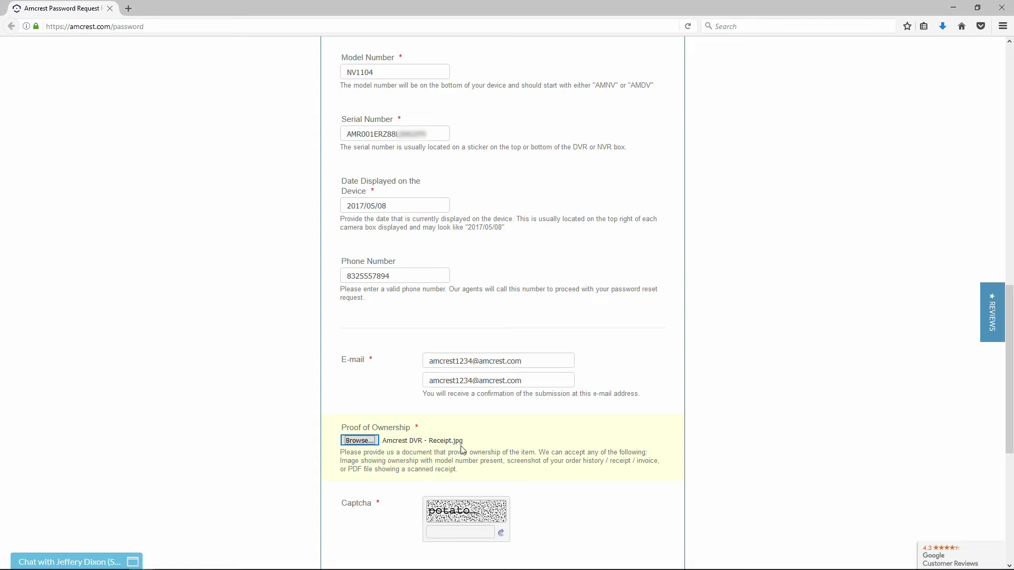
Answer the captcha with 'potato' and submit the password reset request.
click(452, 532)
text(potato)
scroll(548, 541, down, 2)
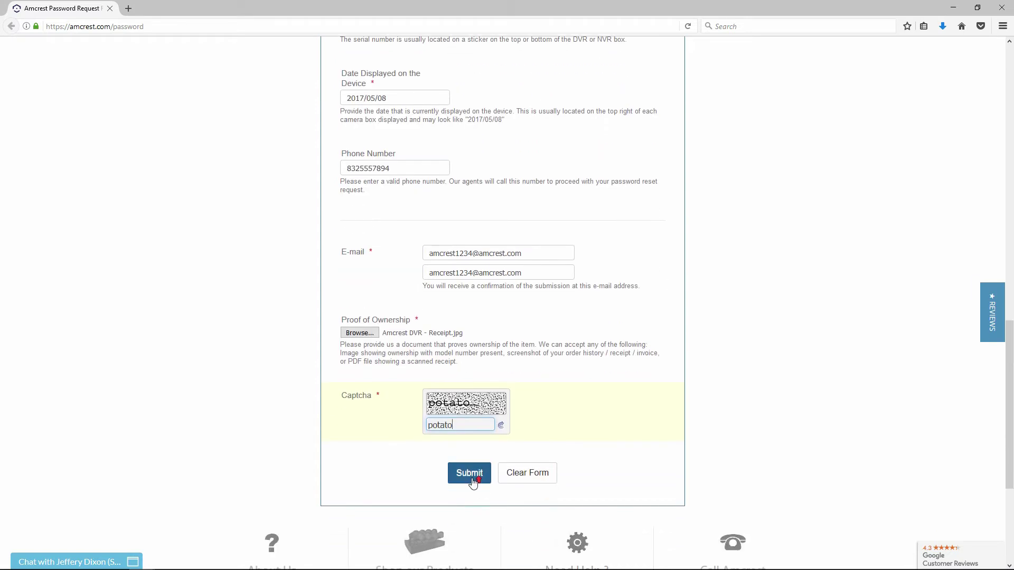
scroll(470, 501, up, 1)
click(475, 528)
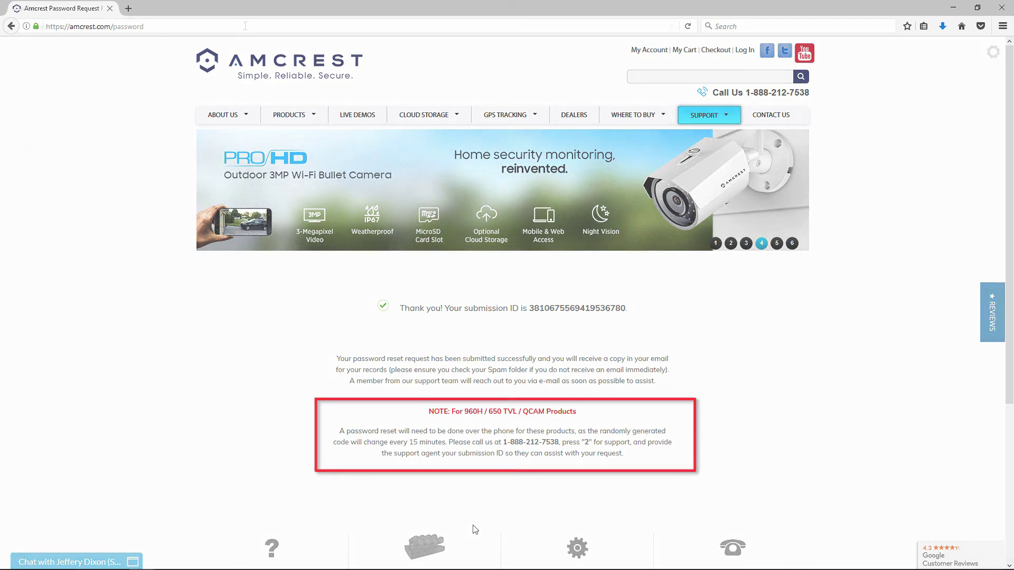
Enter amcrest.com/password in the address bar and scroll down the page.
click(244, 26)
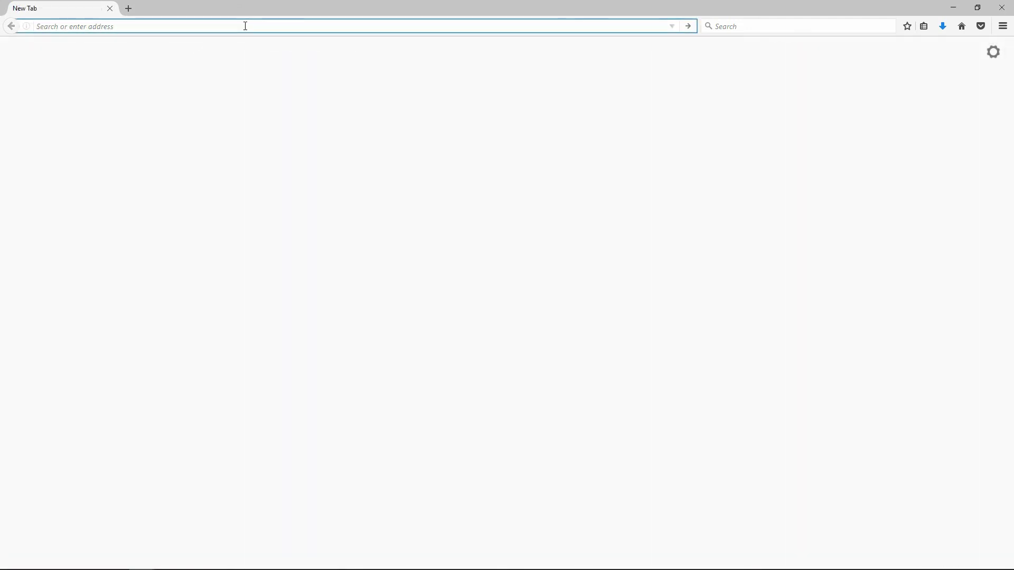
text(amcrest.com/password)
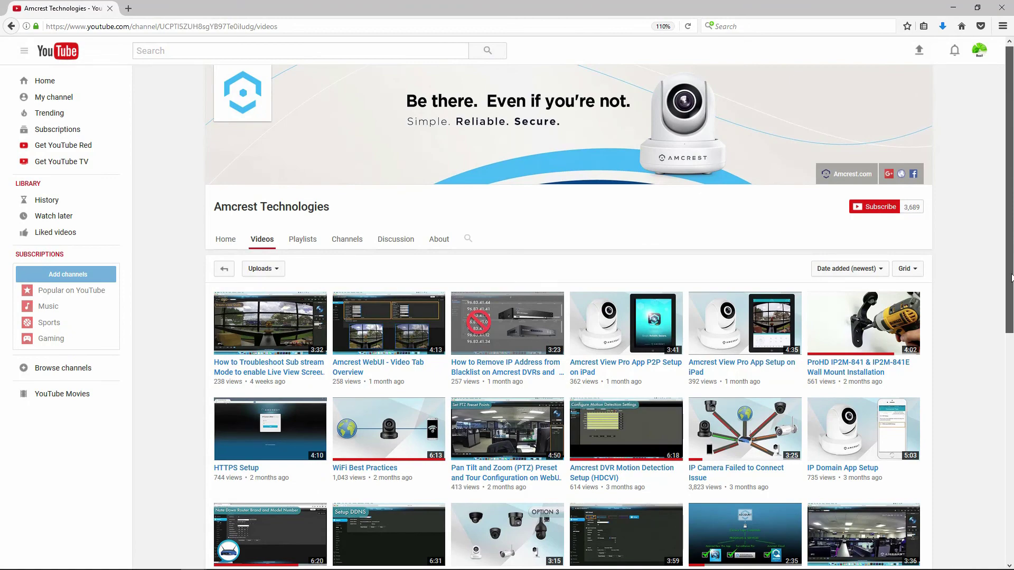
drag(1012, 238, 1013, 401)
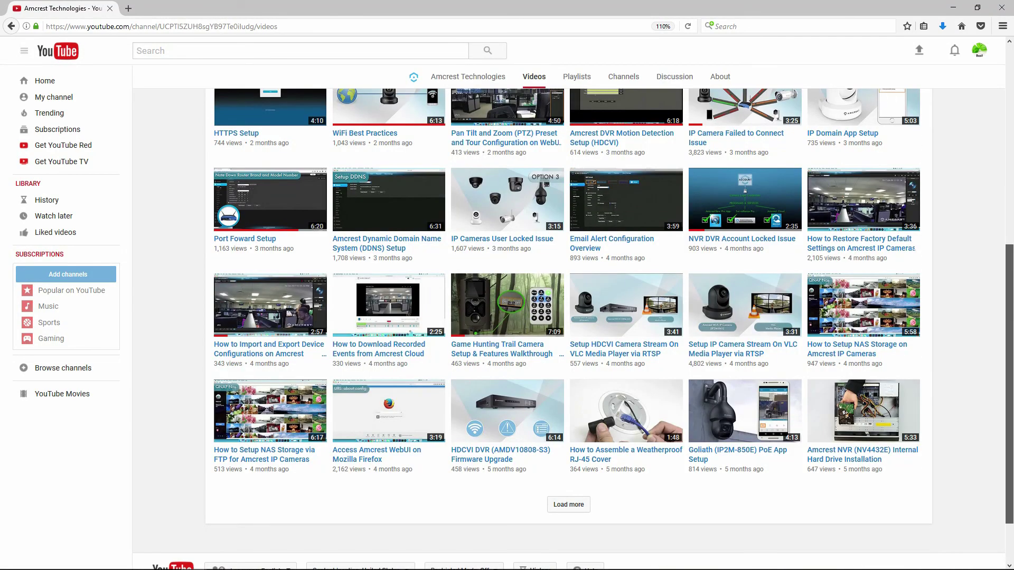